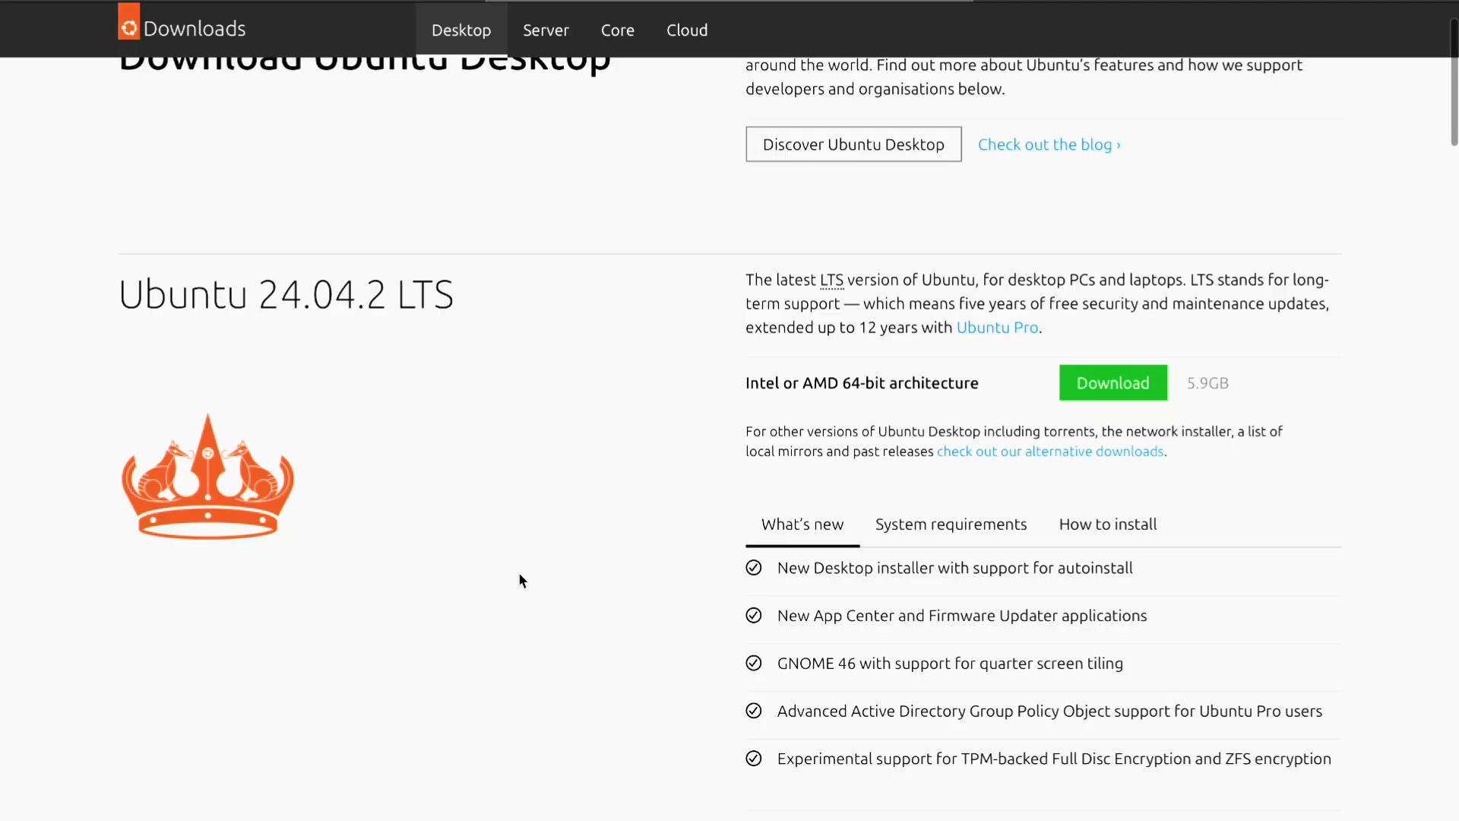
# Download the Ubuntu 24.04.2 LTS desktop image from the Ubuntu downloads page.
pyautogui.click(1110, 384)
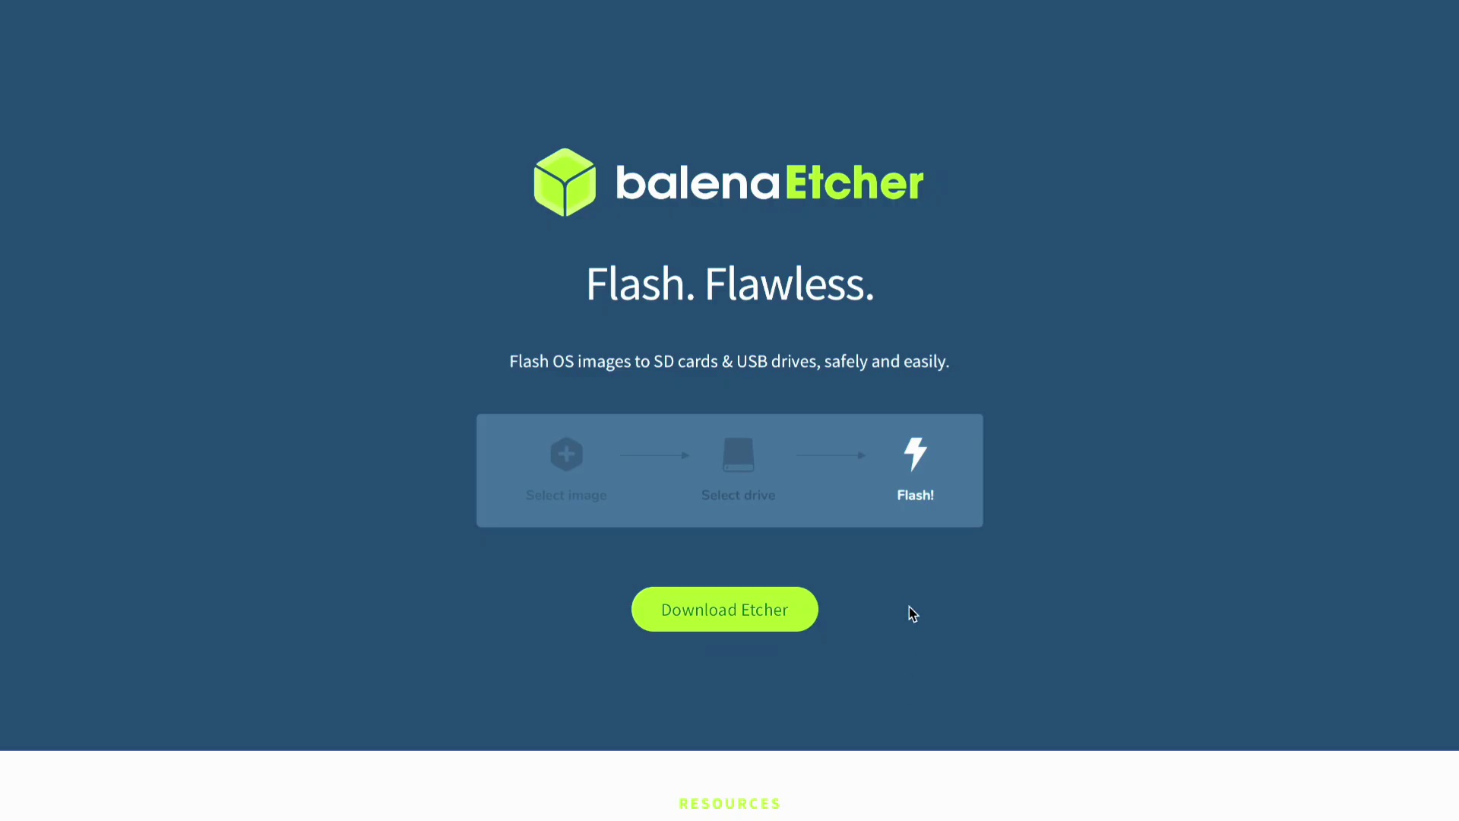
# Jump to the Etcher download options from the balenaEtcher homepage.
pyautogui.click(750, 622)
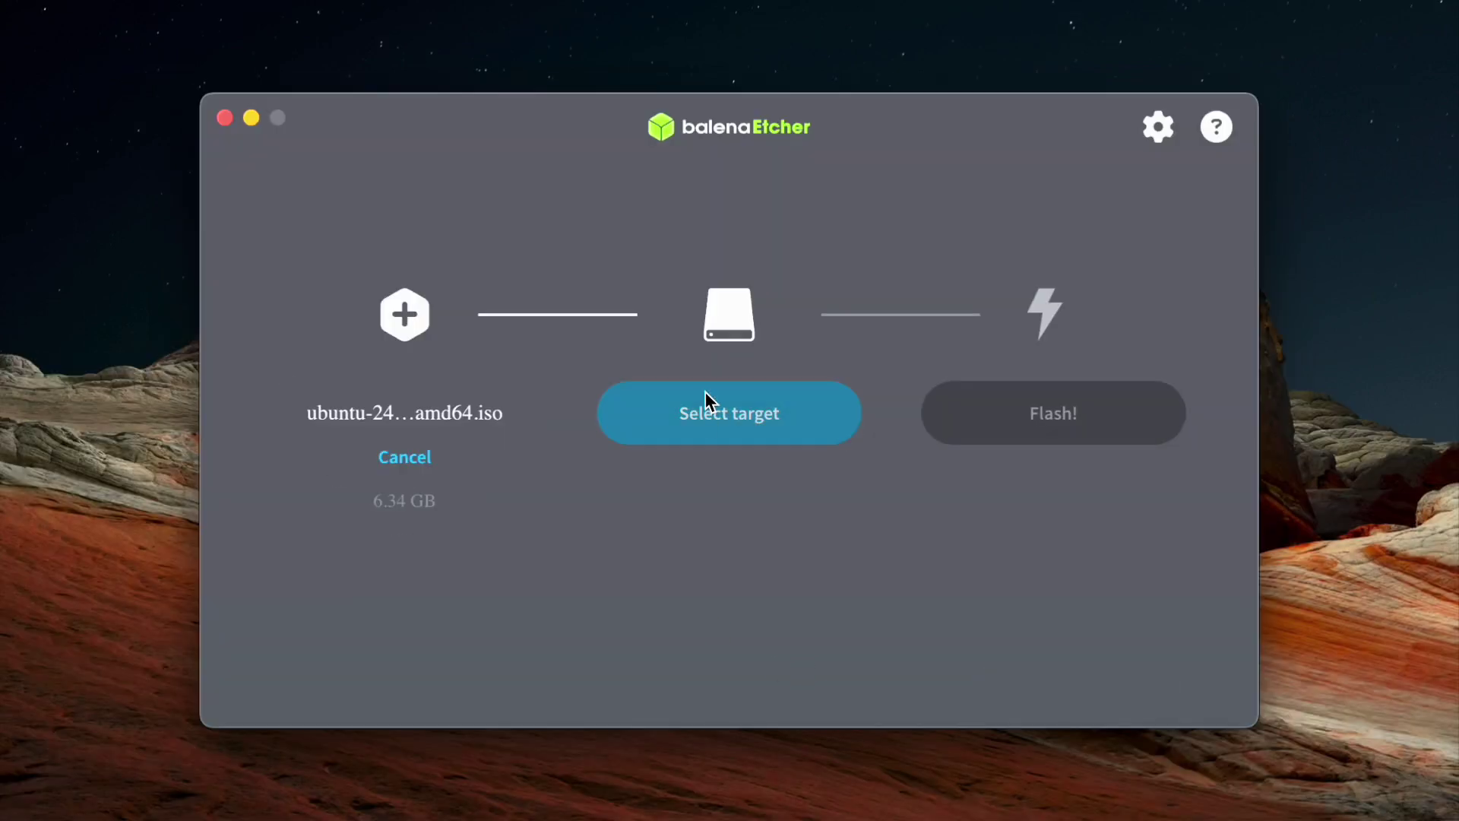
# Choose the 15.6 GB SanDisk USB drive as target and flash the Ubuntu ISO to it.
pyautogui.click(703, 435)
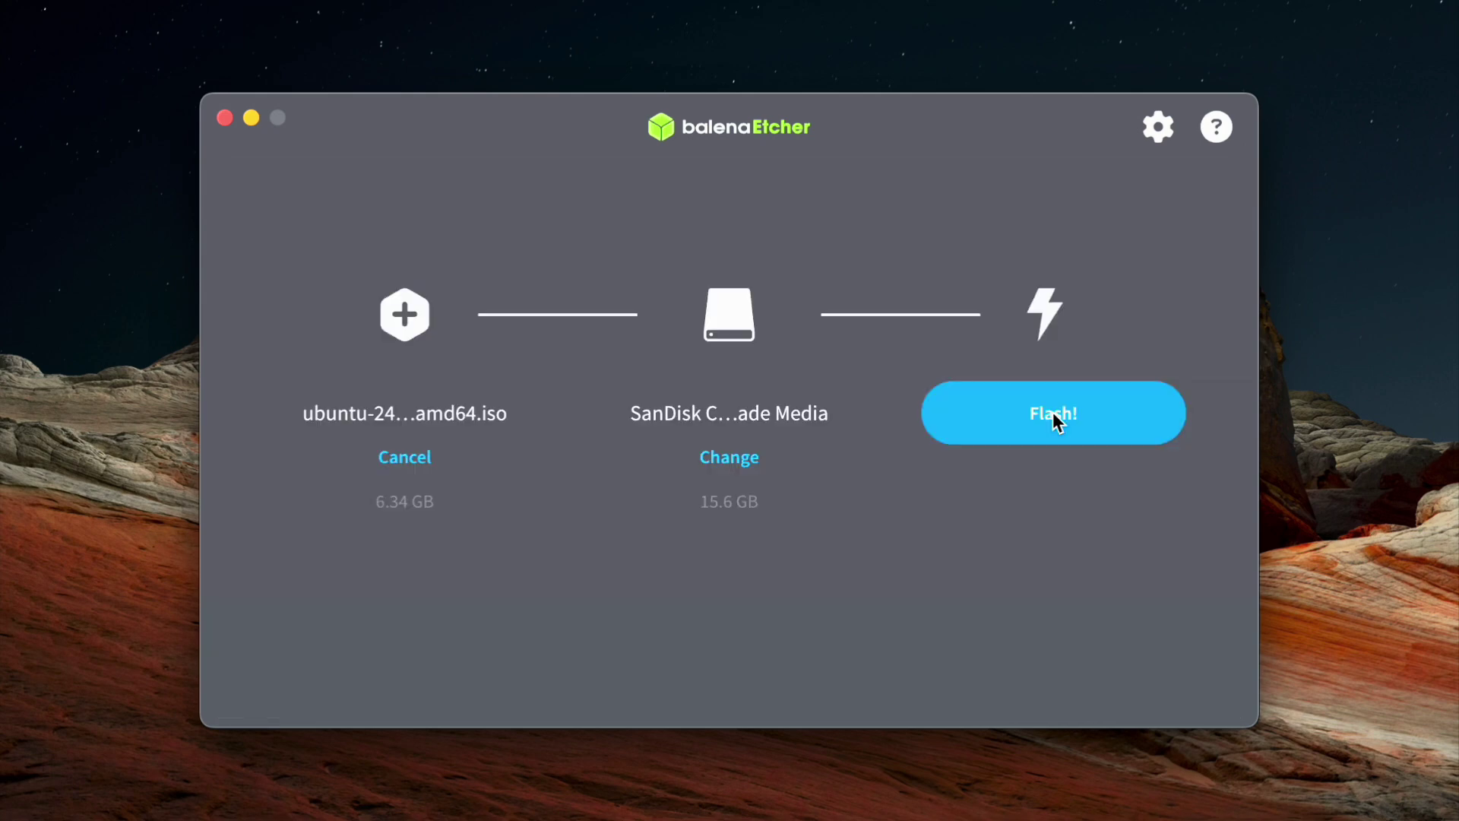
pyautogui.click(1010, 433)
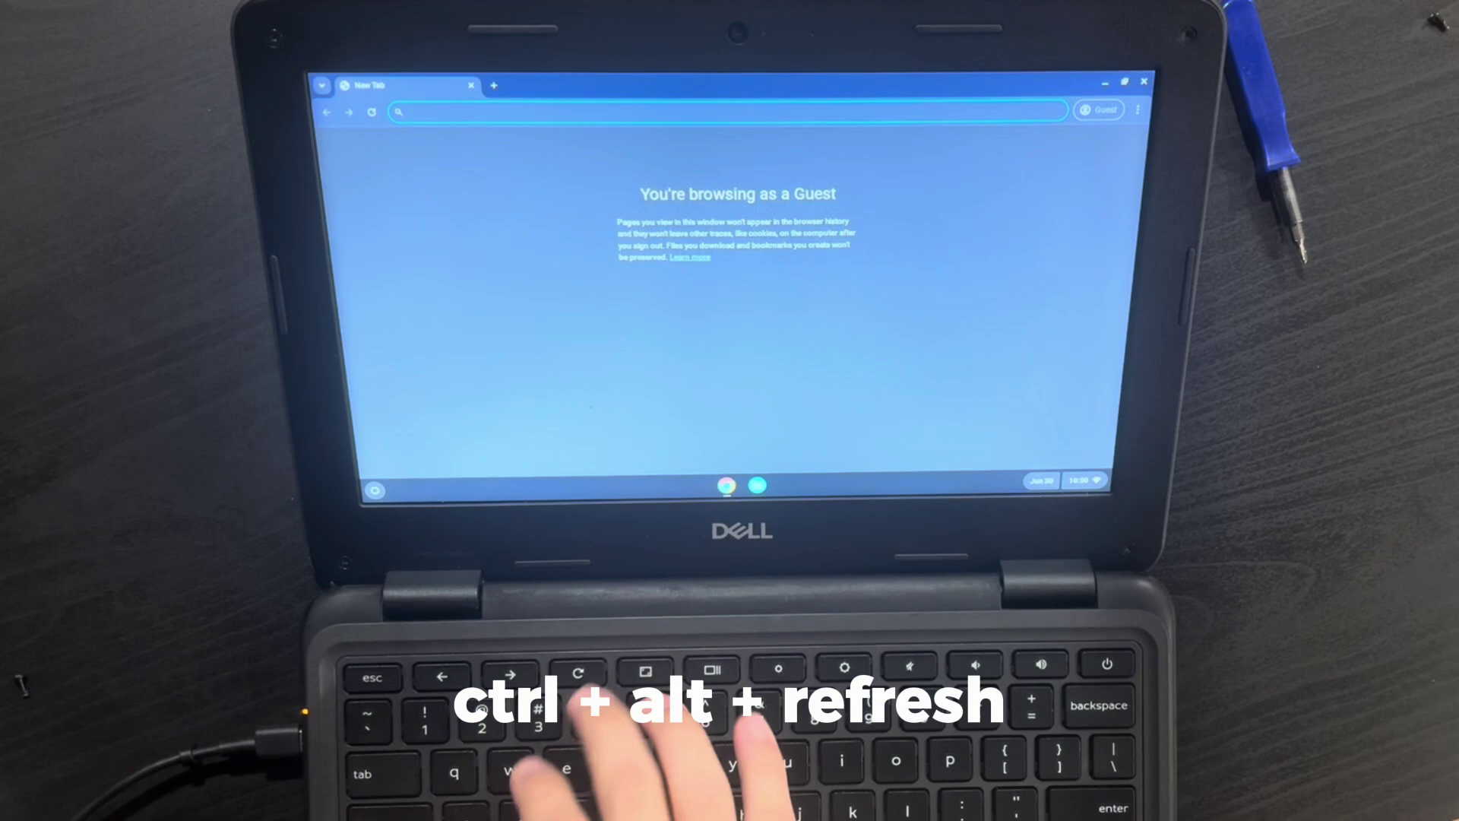
# Log in as chronos in the developer console and curl firmware-util.sh from mrchromebox.tech.
pyautogui.hotkey('ctrl', 'alt', 'F3')
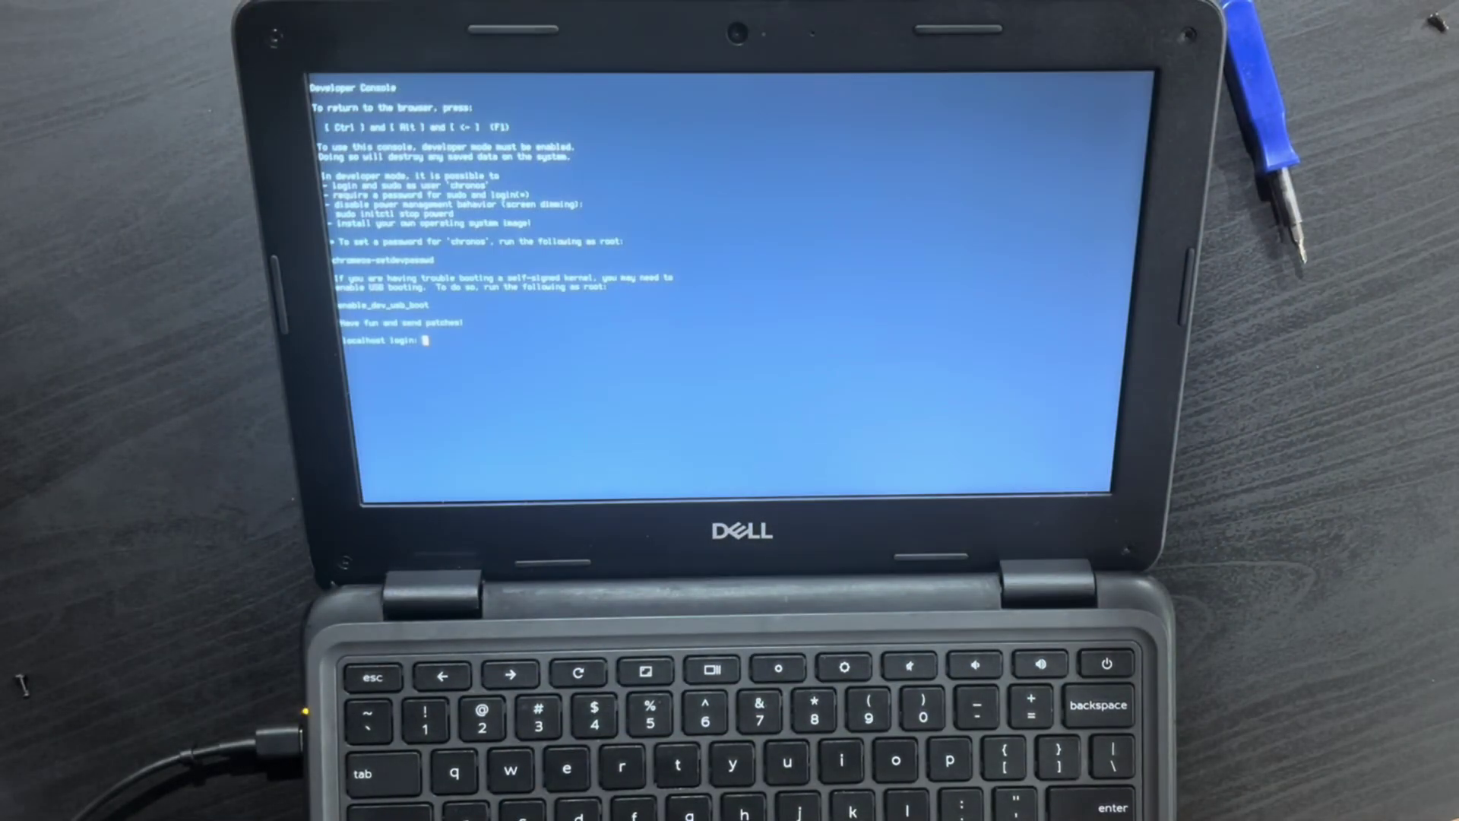
pyautogui.write('chronos')
pyautogui.press('Return')
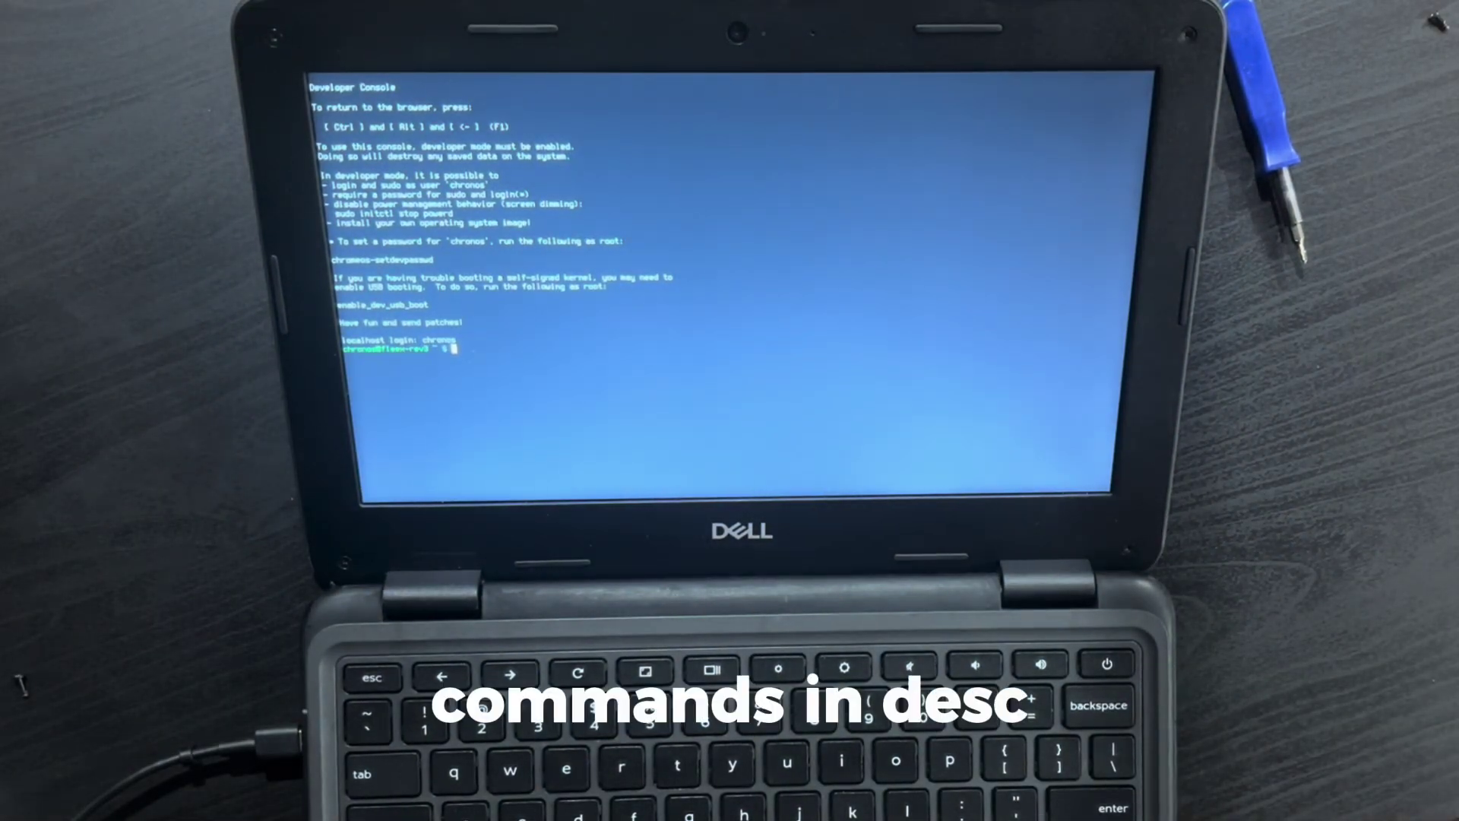
pyautogui.write('sucd; curl -LO http')
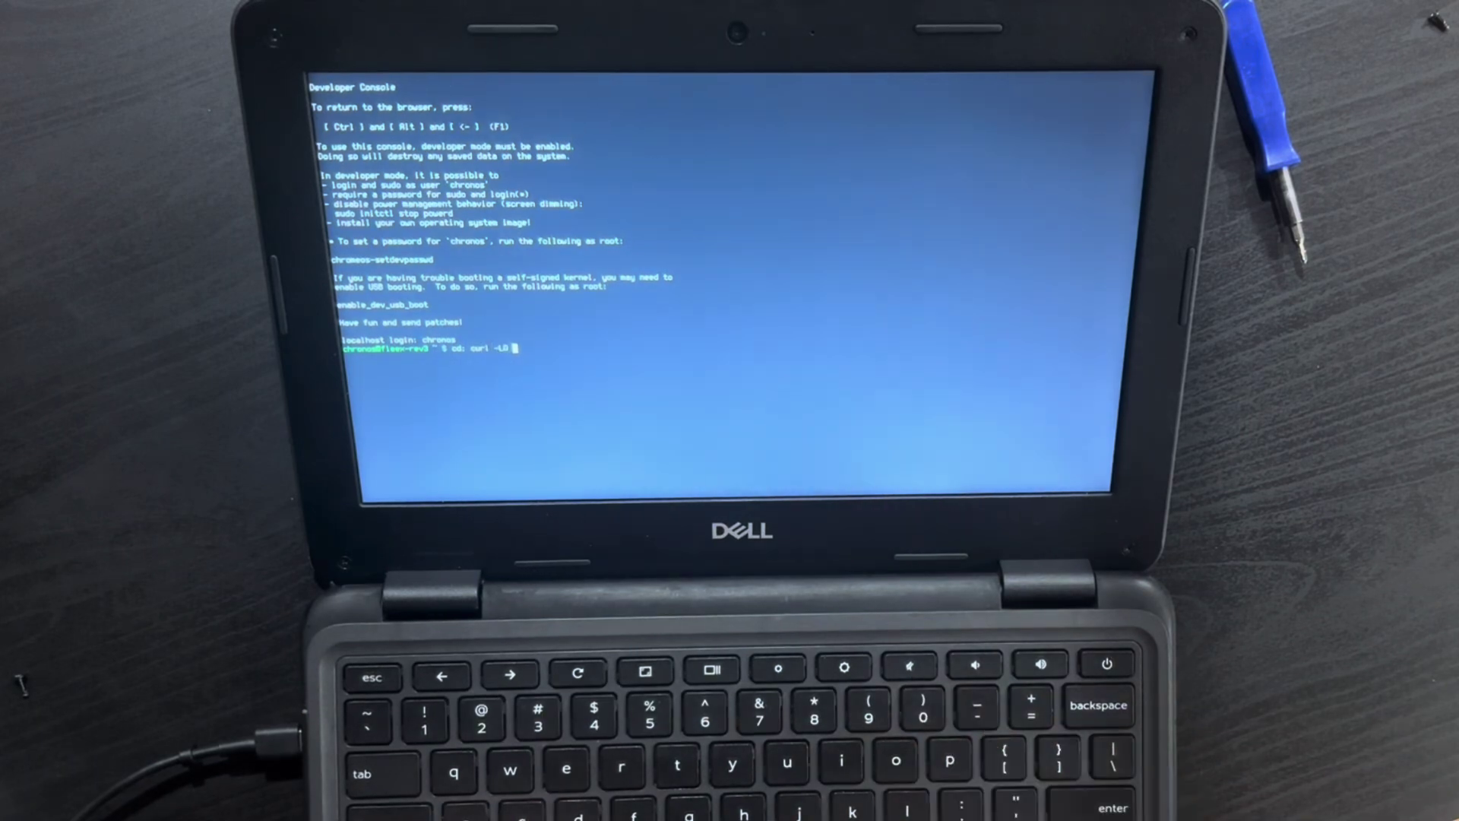
pyautogui.write('://')
pyautogui.write('/mrchromebox')
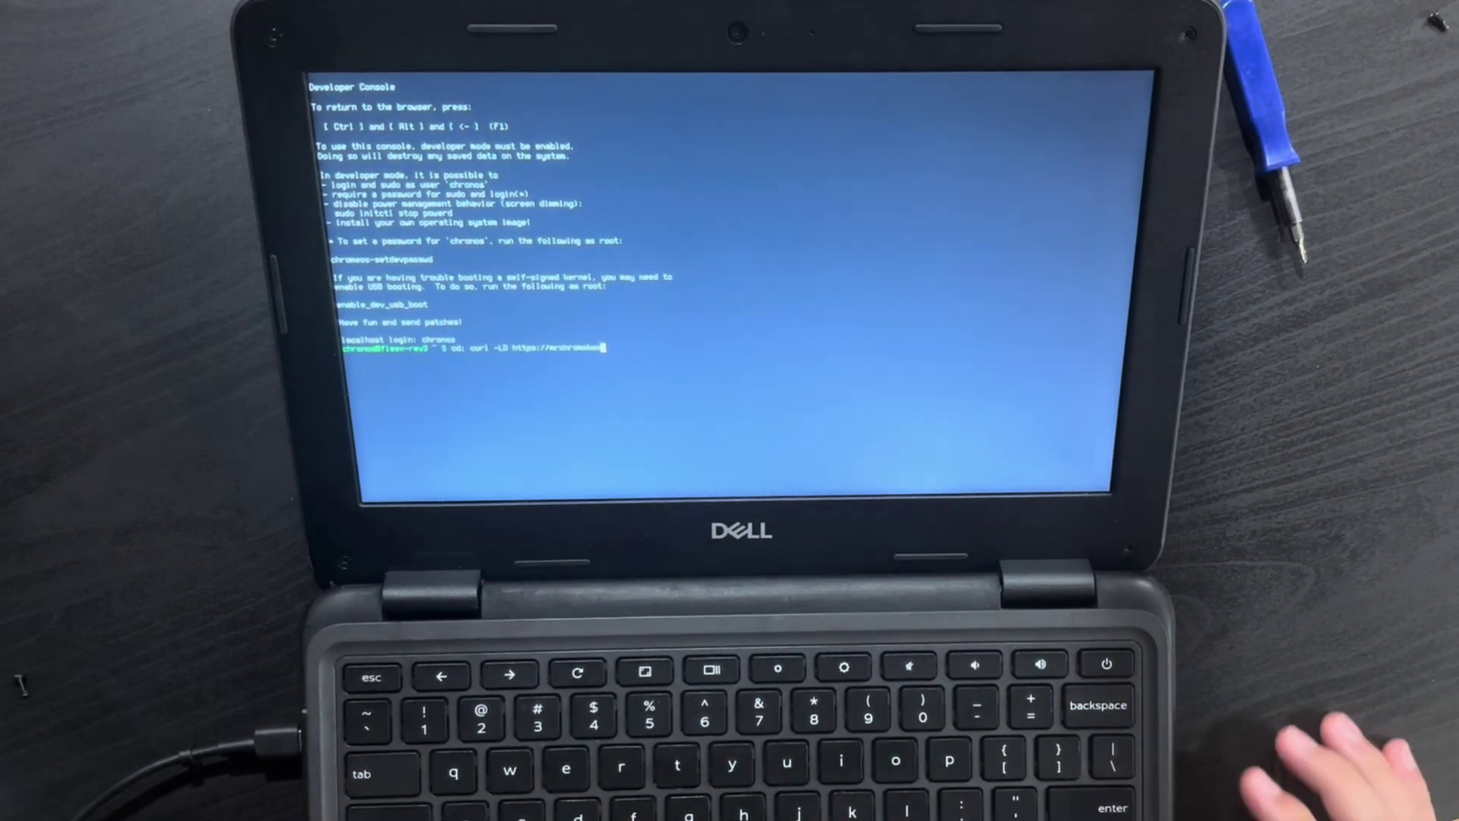
pyautogui.write('.tech/firmware-util.sh')
pyautogui.press('Return')
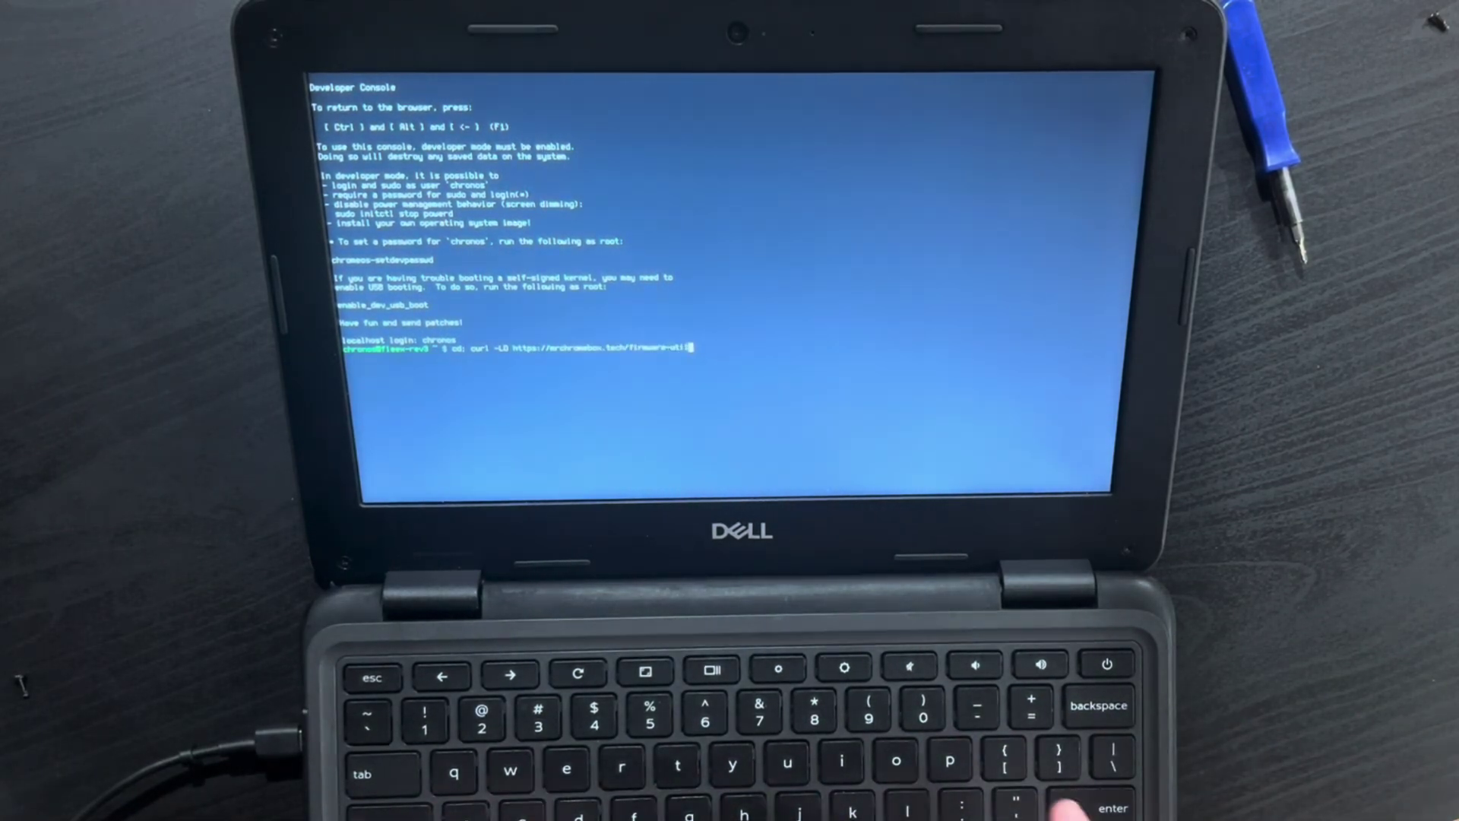
pyautogui.write('sudo bash firmware')
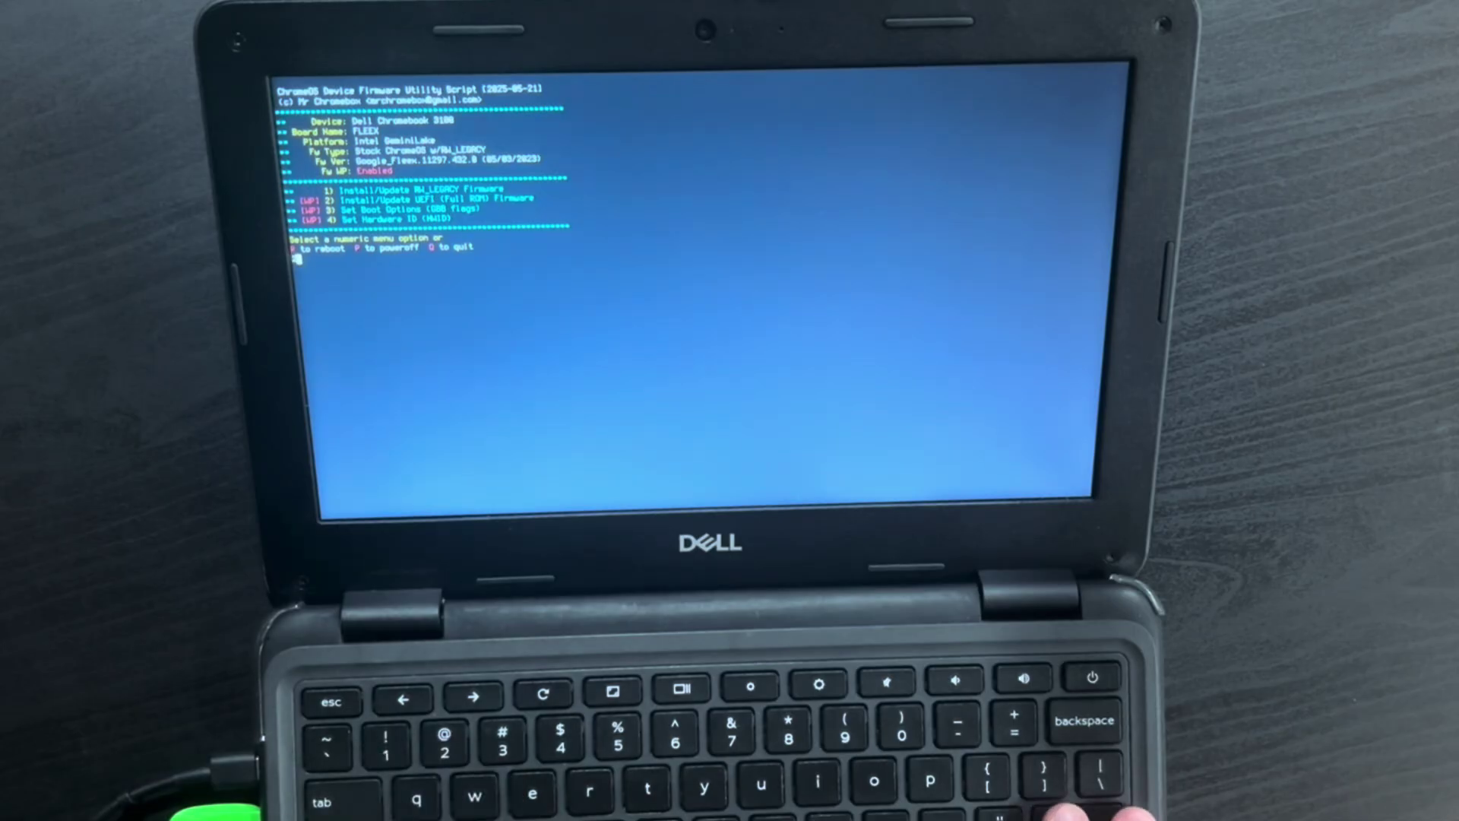
pyautogui.write('2')
# Choose option 2, Install UEFI Full ROM firmware, which write protection refuses.
pyautogui.press('Return')
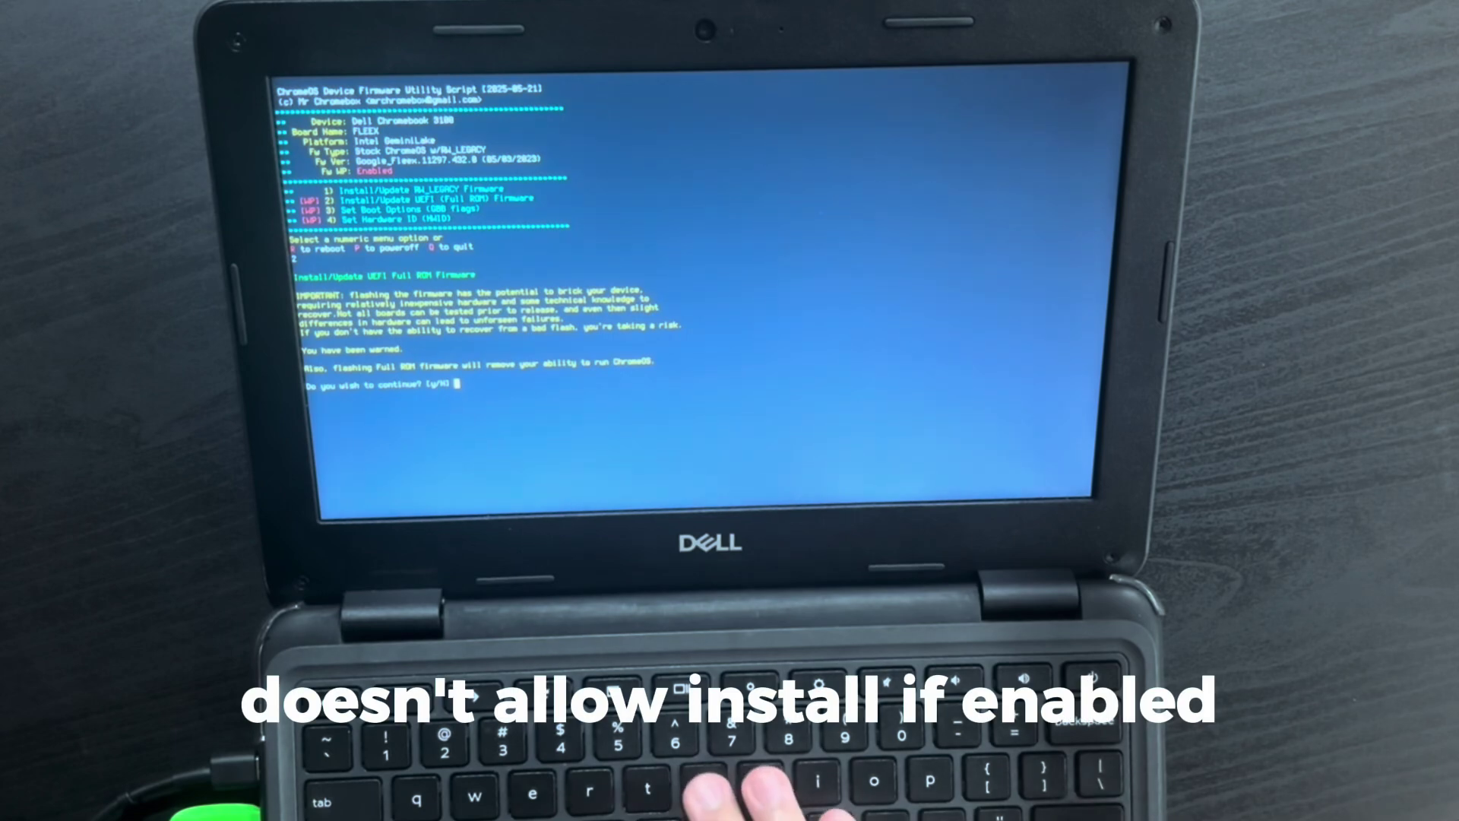
pyautogui.write('y')
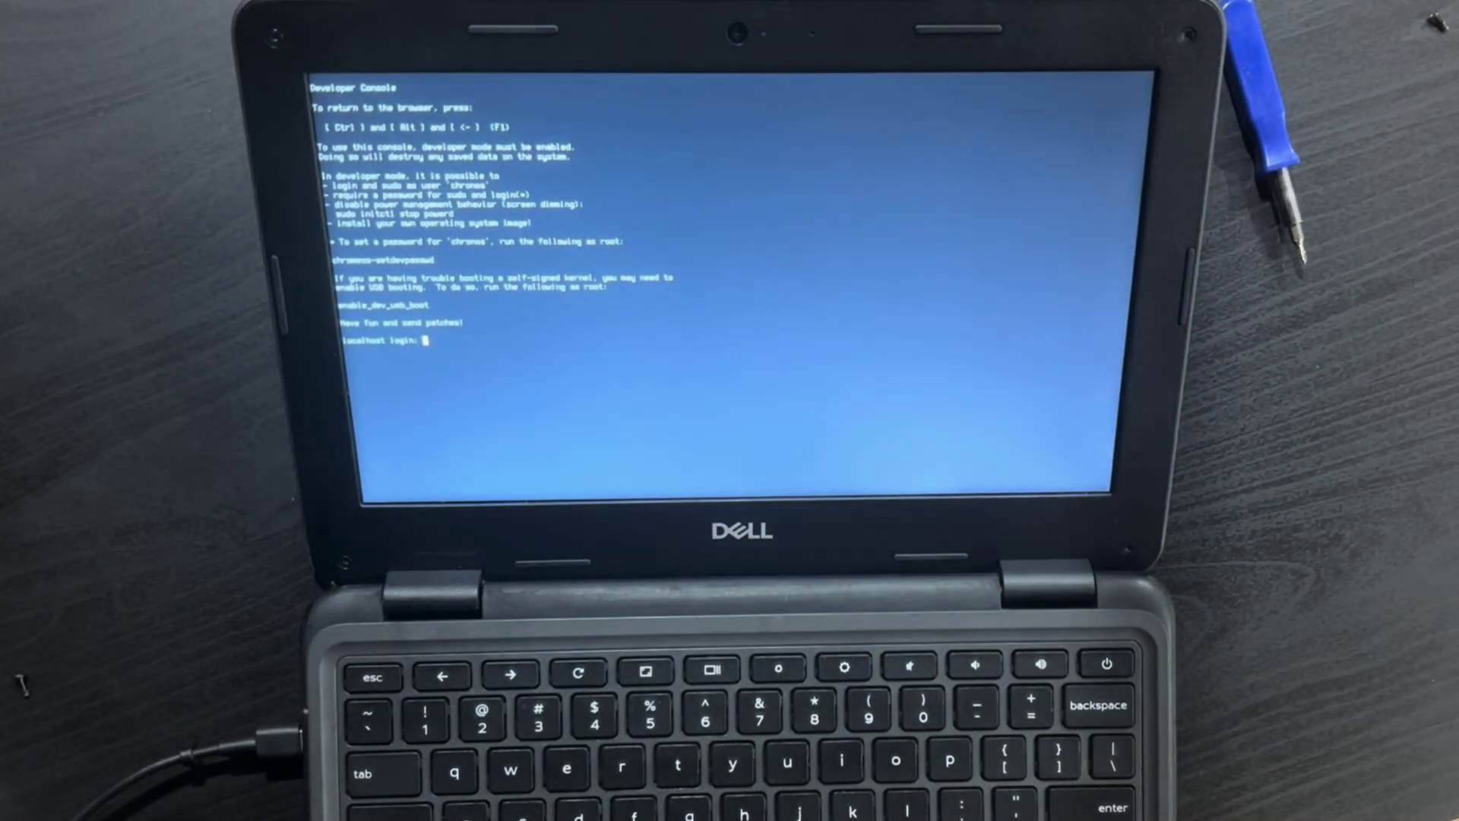
pyautogui.write('chronos')
# Log in as chronos, re-download firmware-util.sh and run it with sudo bash.
pyautogui.press('Return')
pyautogui.write('cd; curl -LO https://mrchromebox.tech/firmware-util.sh')
pyautogui.press('Return')
pyautogui.write('sudo bash firmware-')
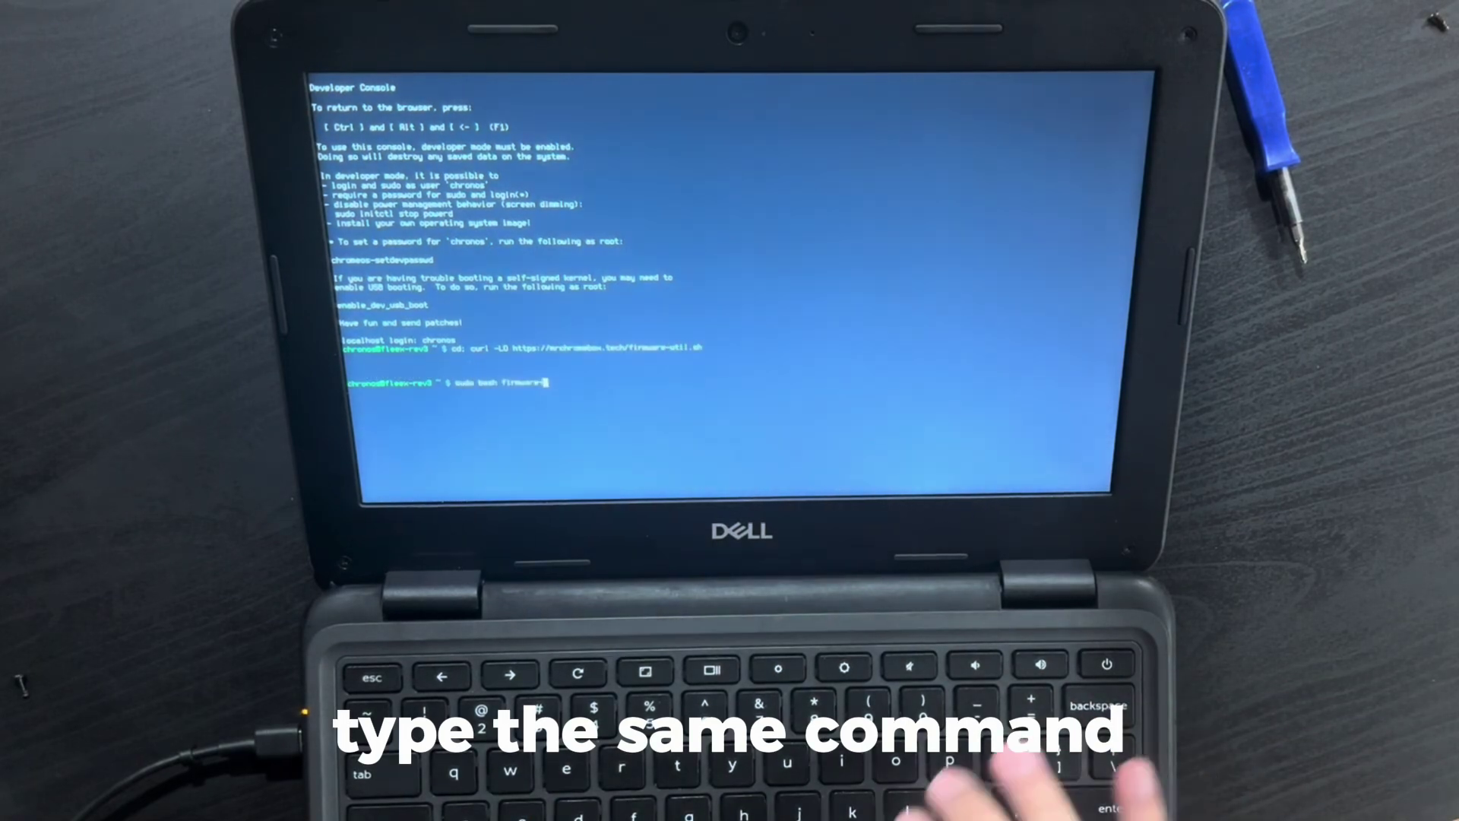
pyautogui.write('util.sh')
pyautogui.press('Return')
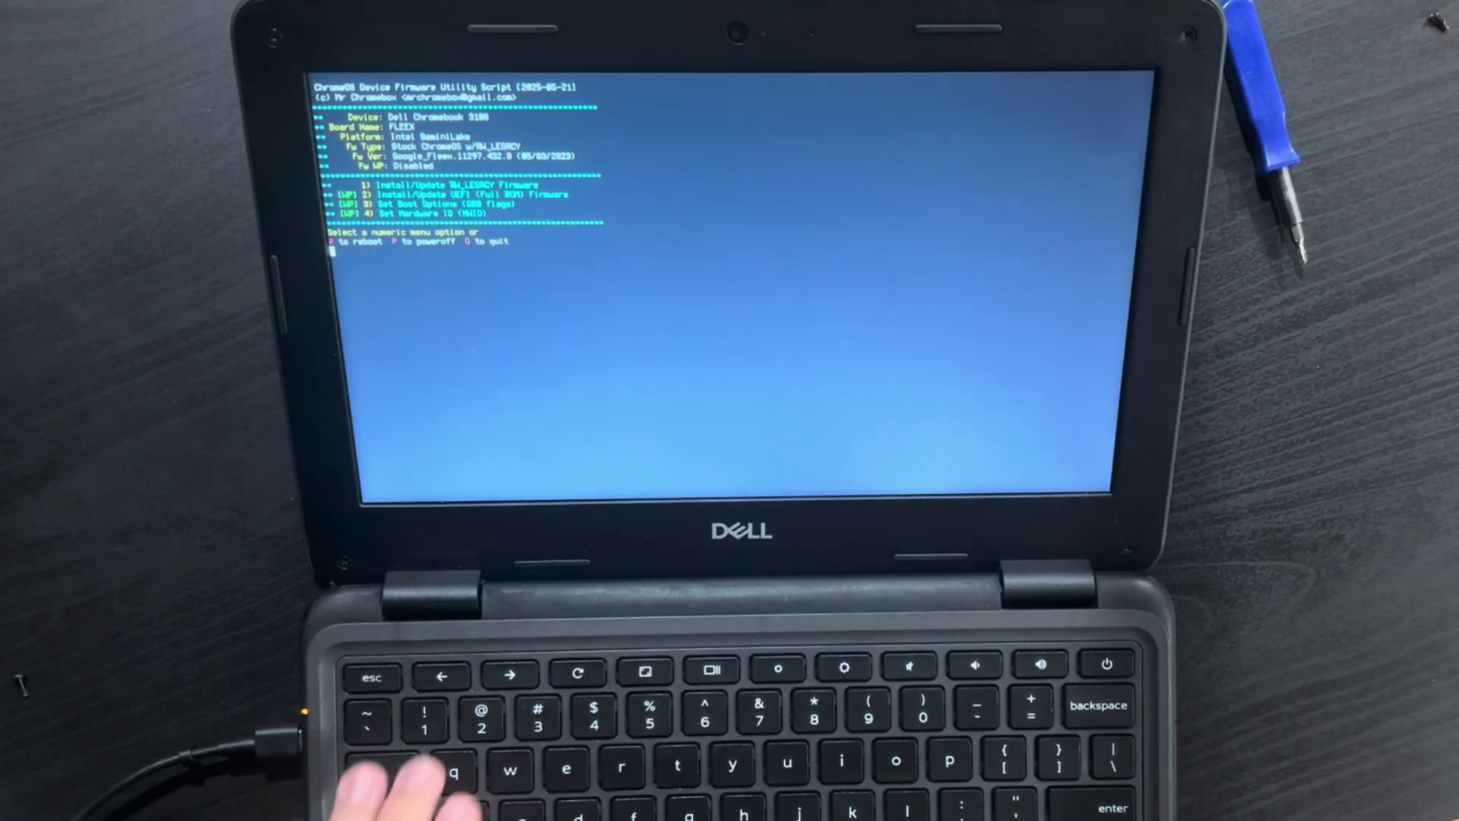
pyautogui.write('2')
# Choose option 2, UEFI Full ROM firmware, and answer y to continue past the warning.
pyautogui.press('Return')
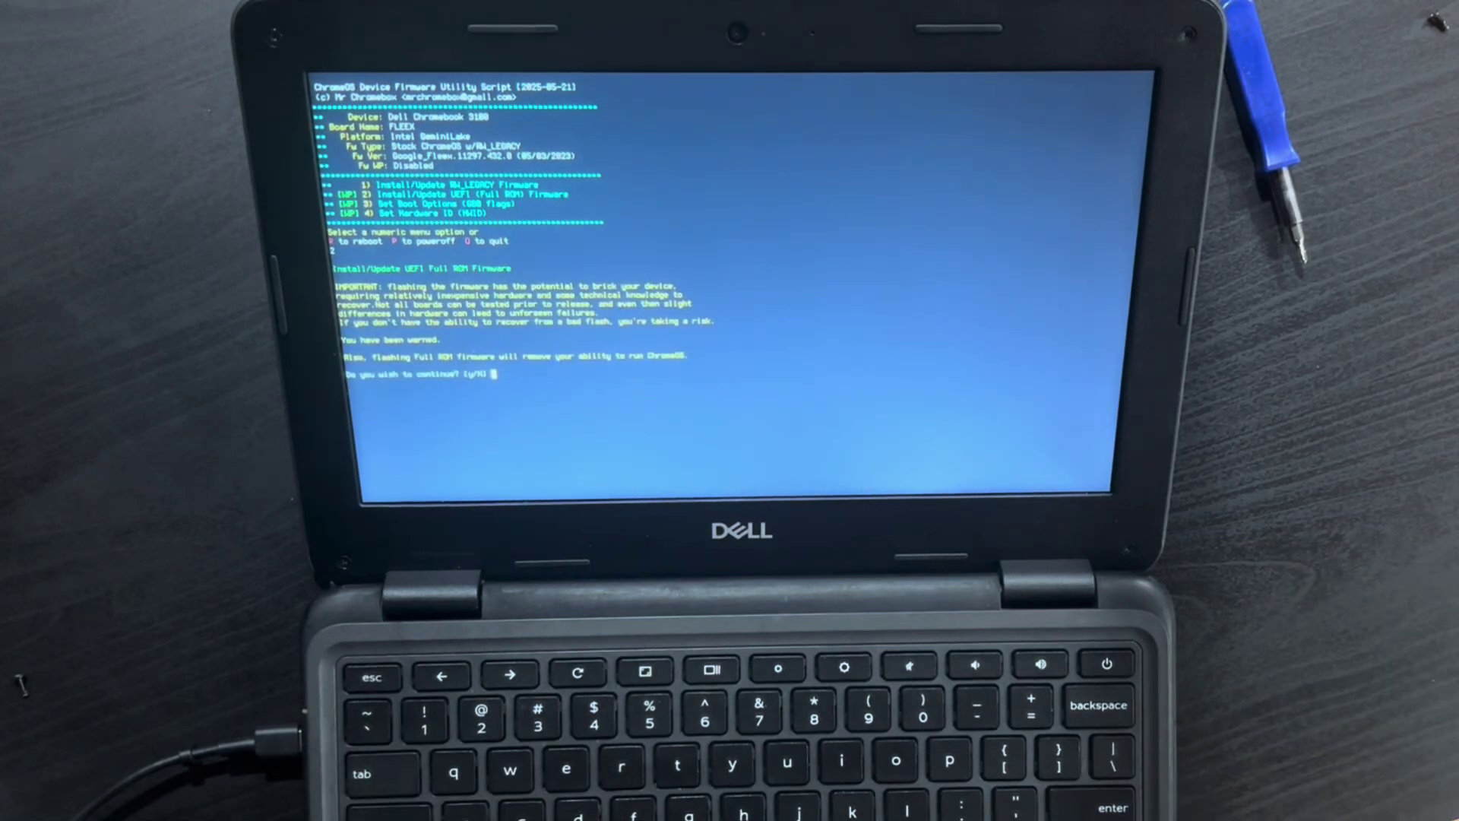
pyautogui.write('y')
pyautogui.press('Return')
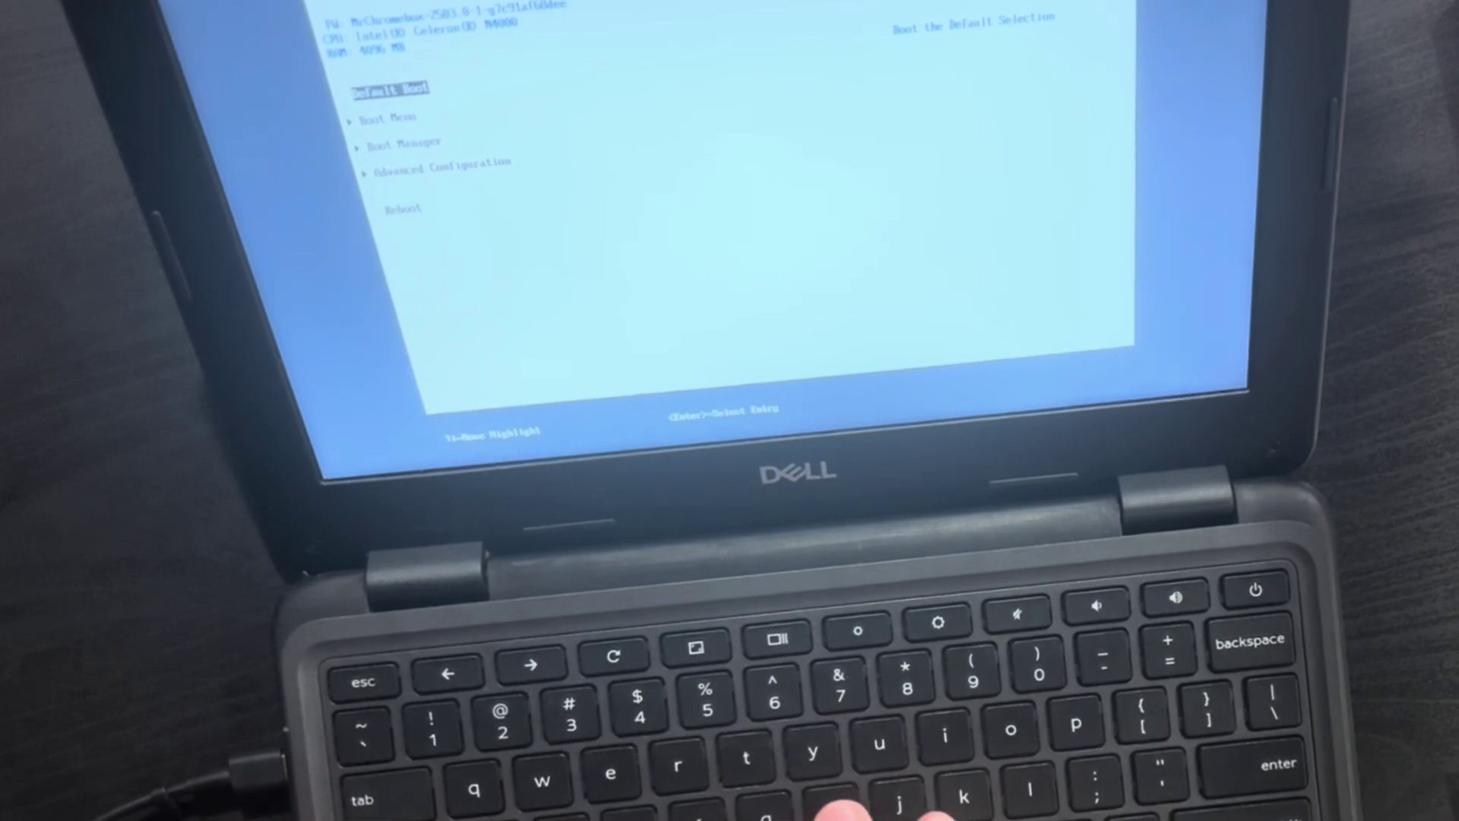
# Enter the Boot Menu and highlight the USB: SanDisk Cruzer Blade entry.
pyautogui.press('Down')
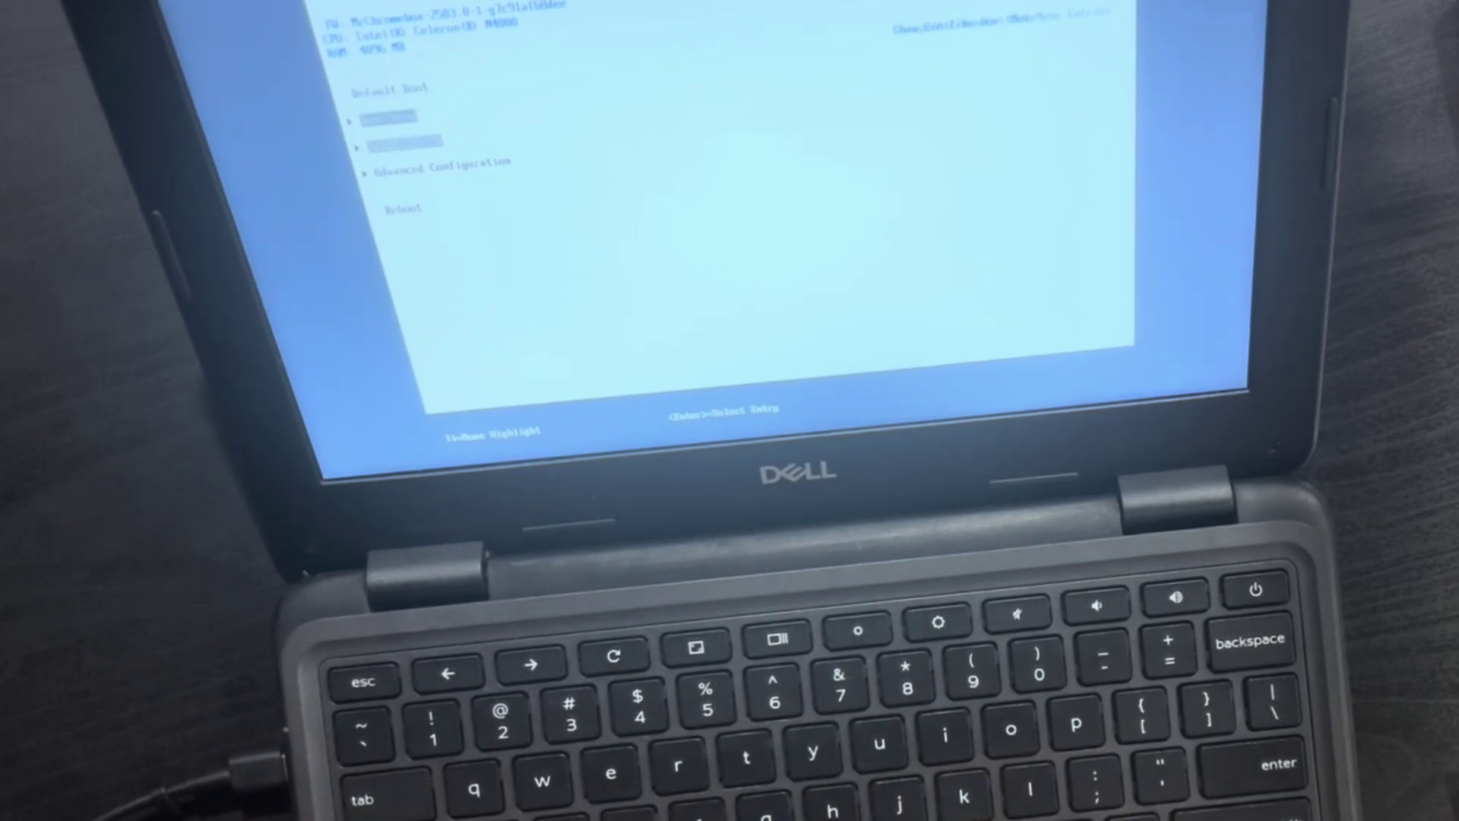
pyautogui.press('Down')
pyautogui.press('Up')
pyautogui.press('Return')
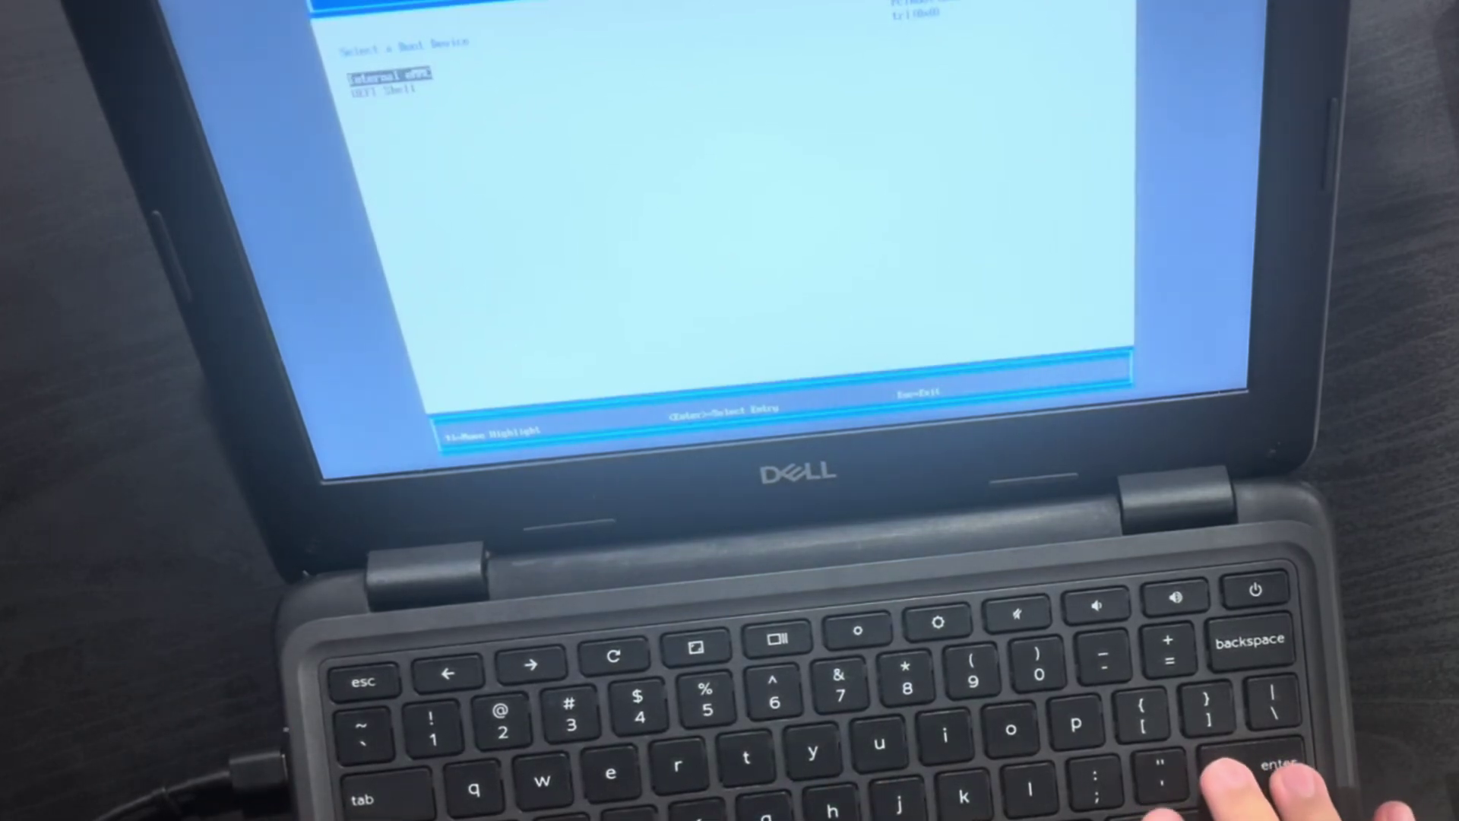
pyautogui.press('Down')
pyautogui.press('Down')
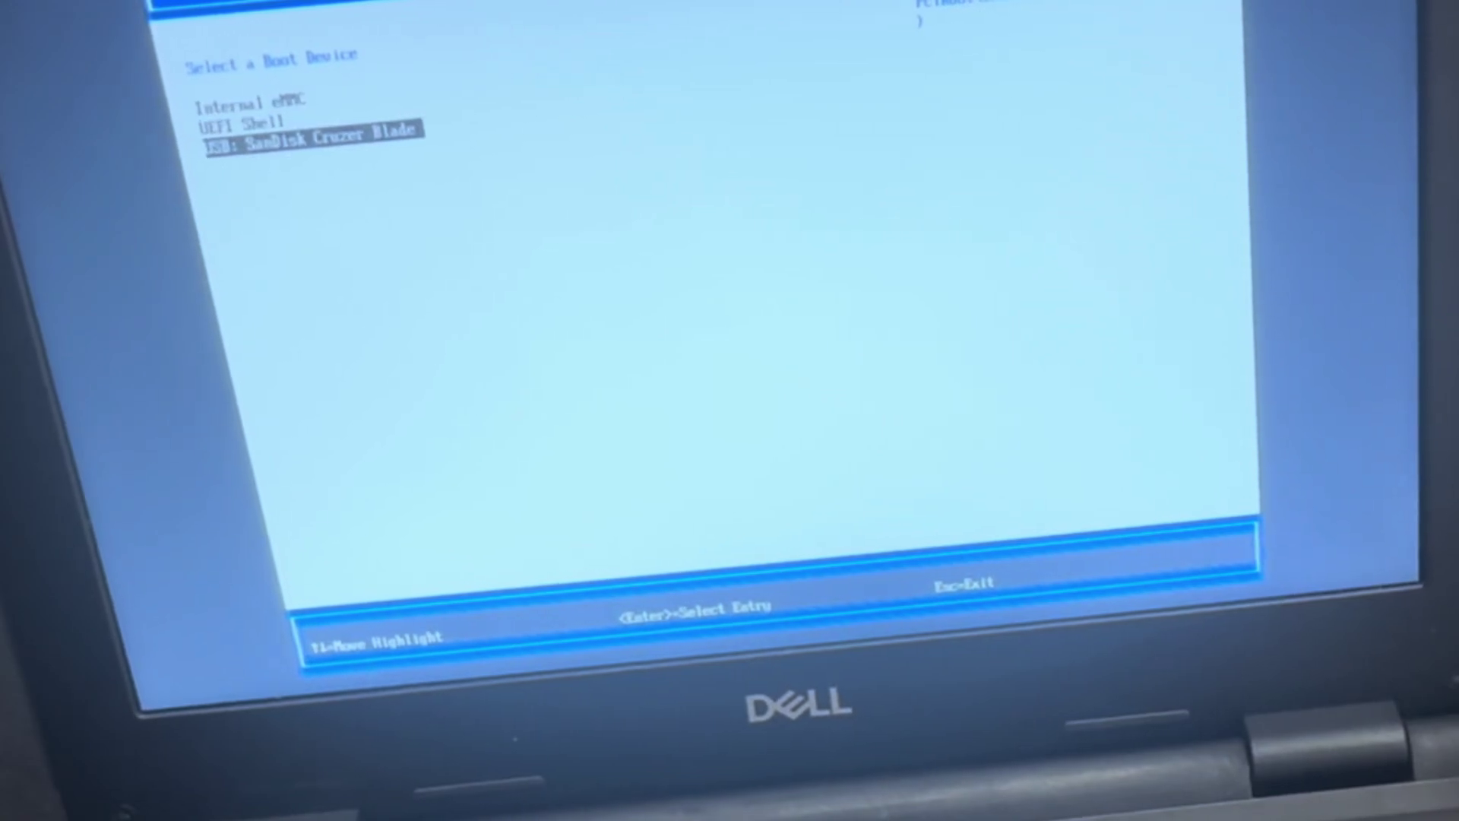